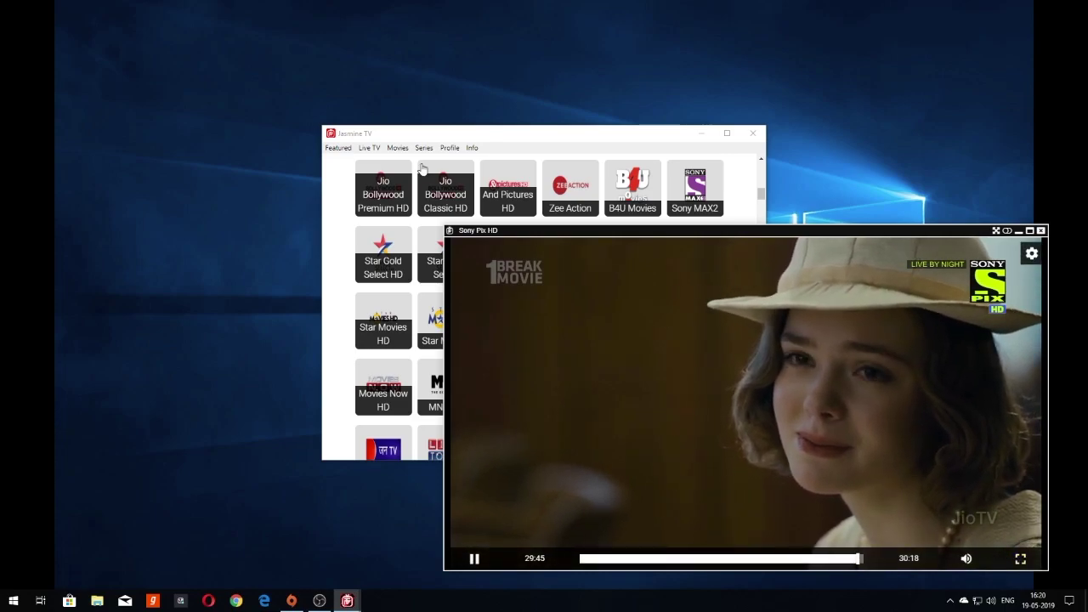
click(435, 134)
drag(438, 137, 224, 63)
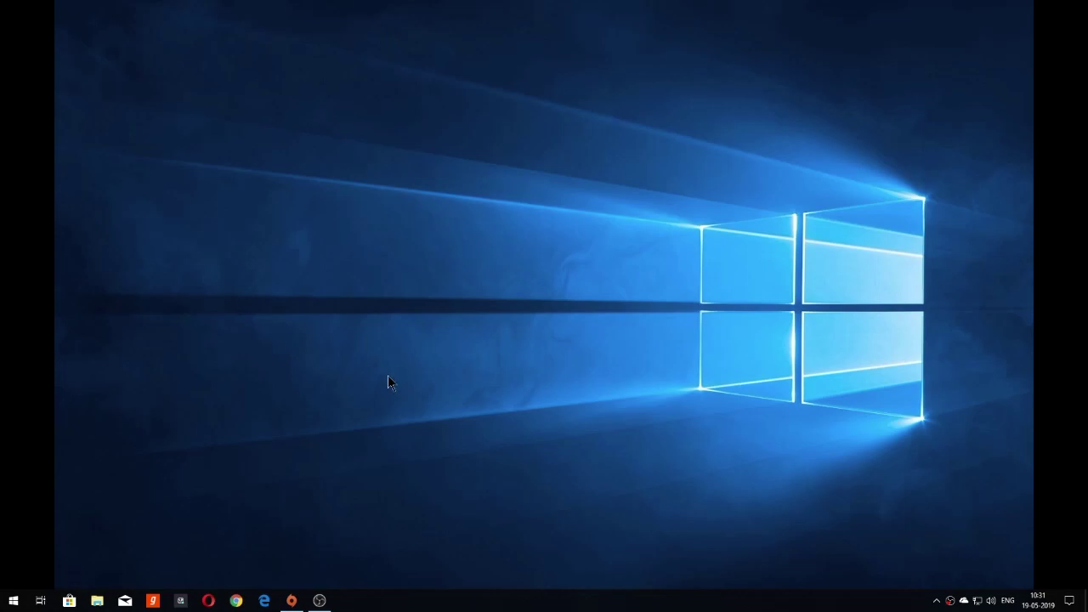
click(209, 601)
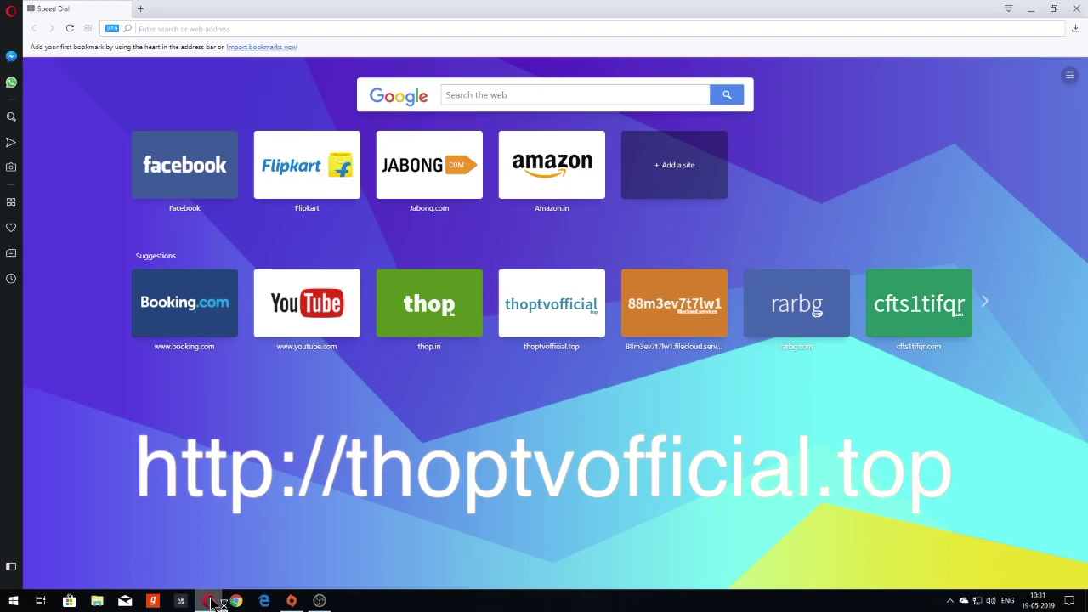
text(https://thoptvofficial.top)
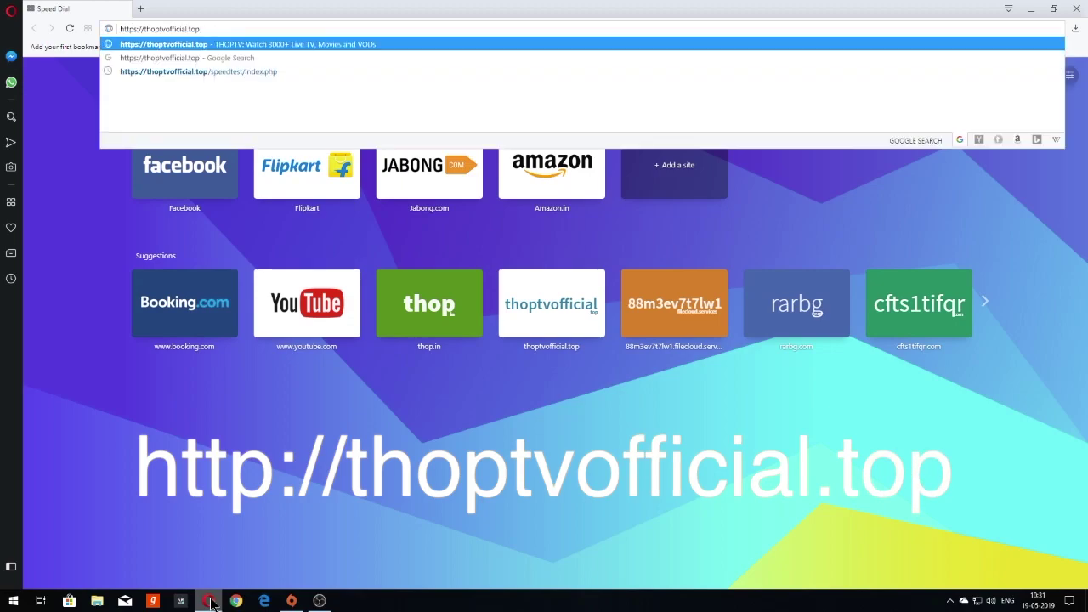
key(Return)
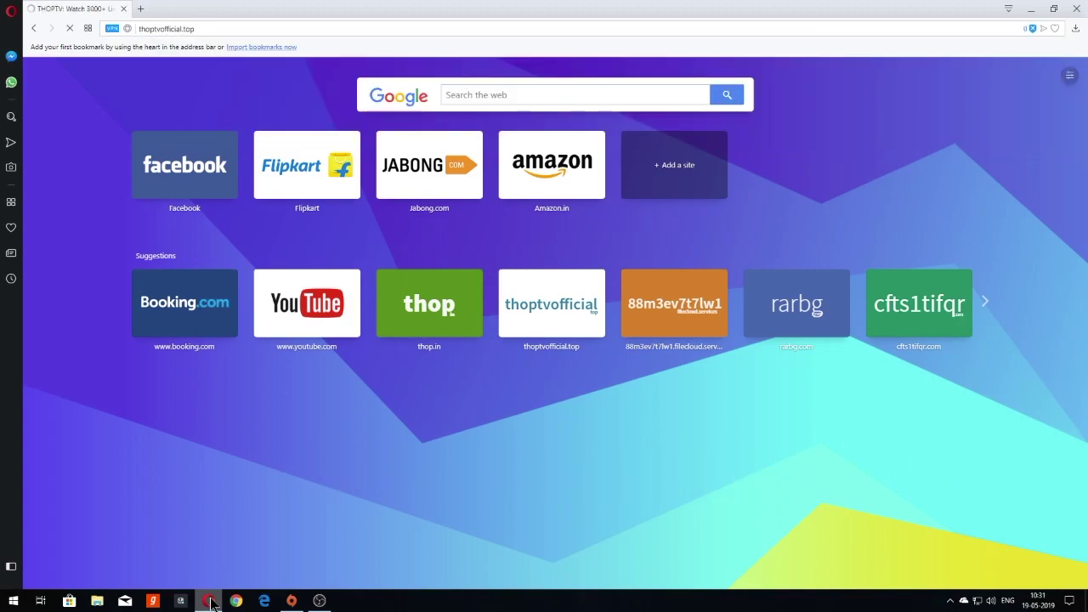
Step: Choose Windows as the platform and follow the main download link for the 64-bit version
scroll(284, 408, down, 8)
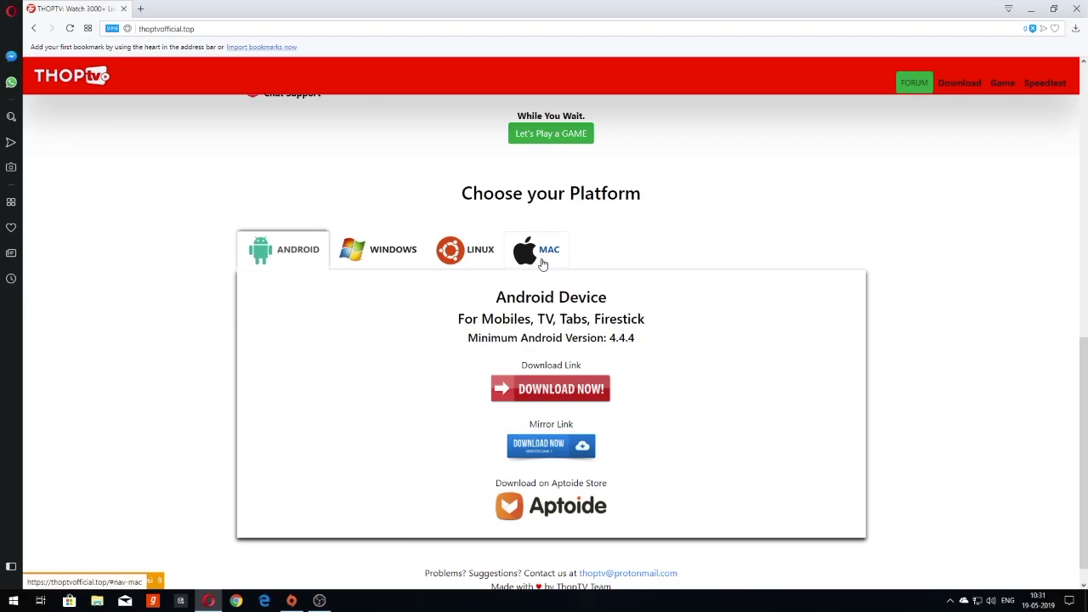
click(390, 263)
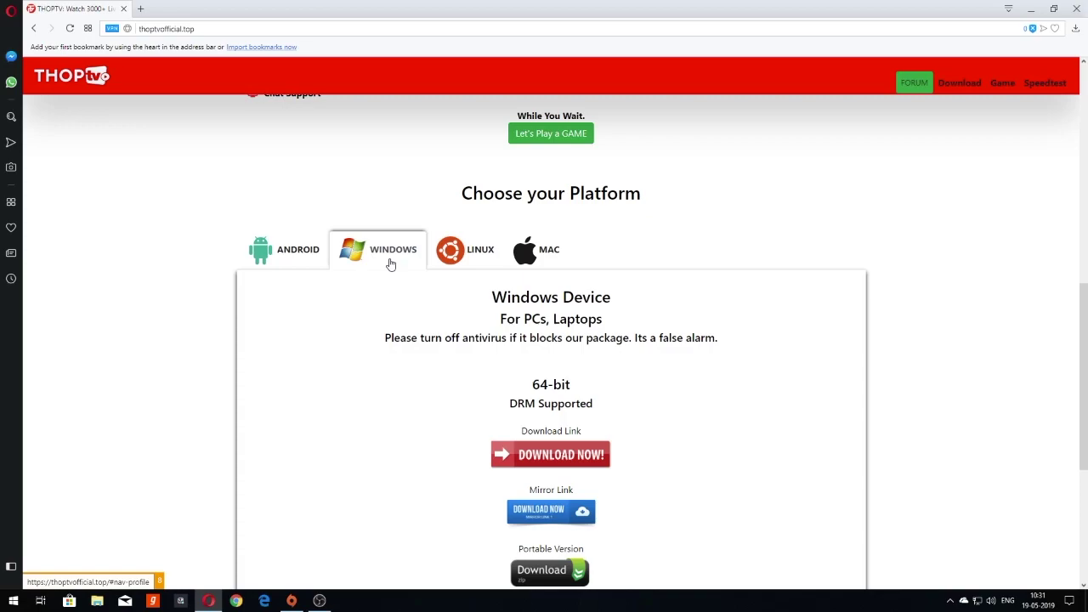
scroll(391, 264, down, 2)
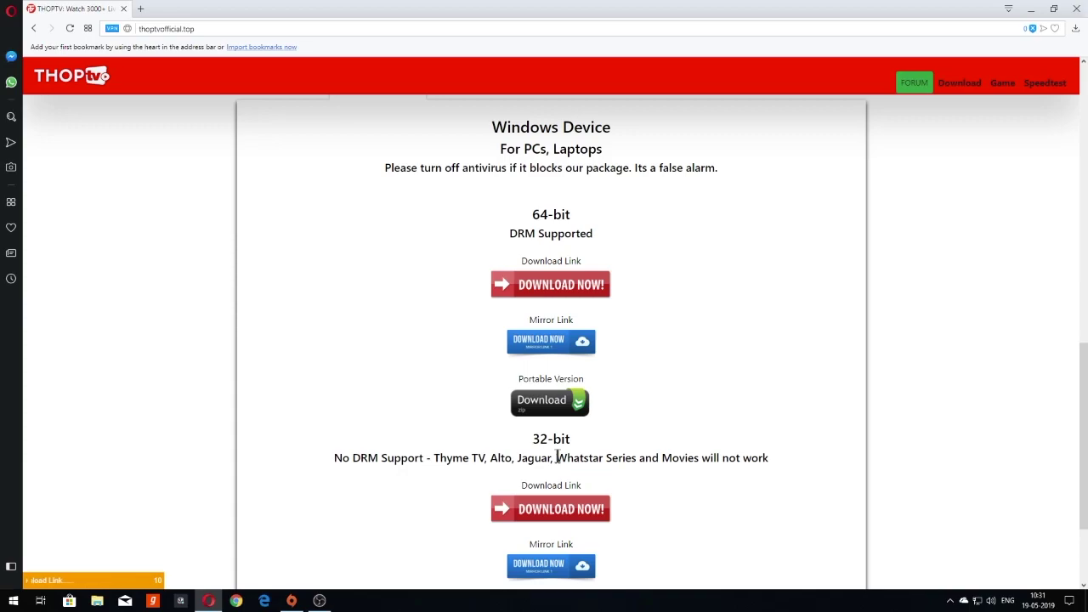
click(560, 286)
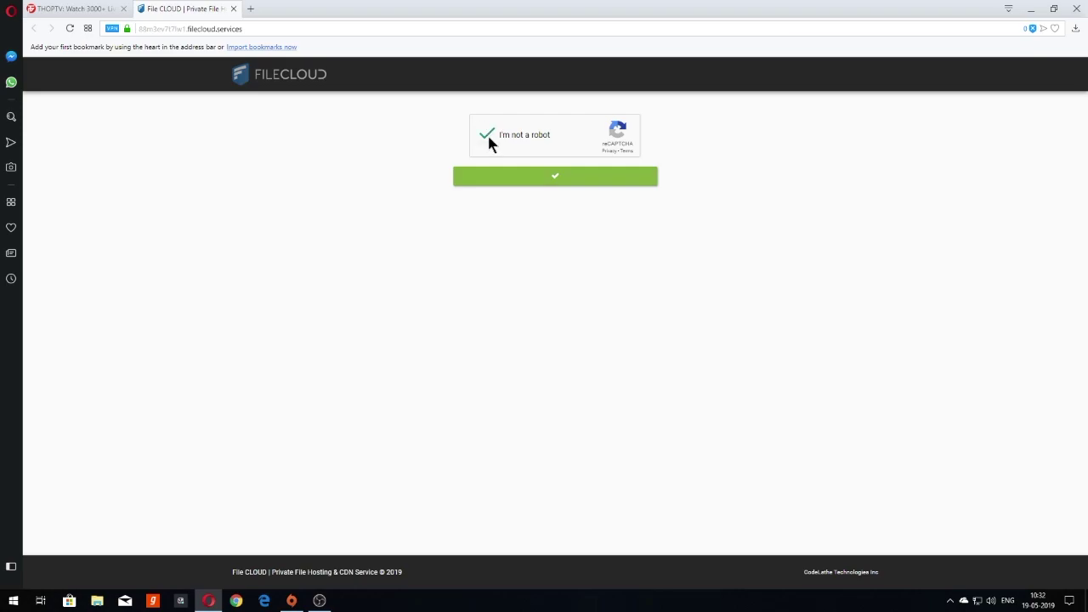
Step: Submit the robot check on FileCloud and save the THOPTV_v9_64bit installer in the Downloads folder
click(507, 177)
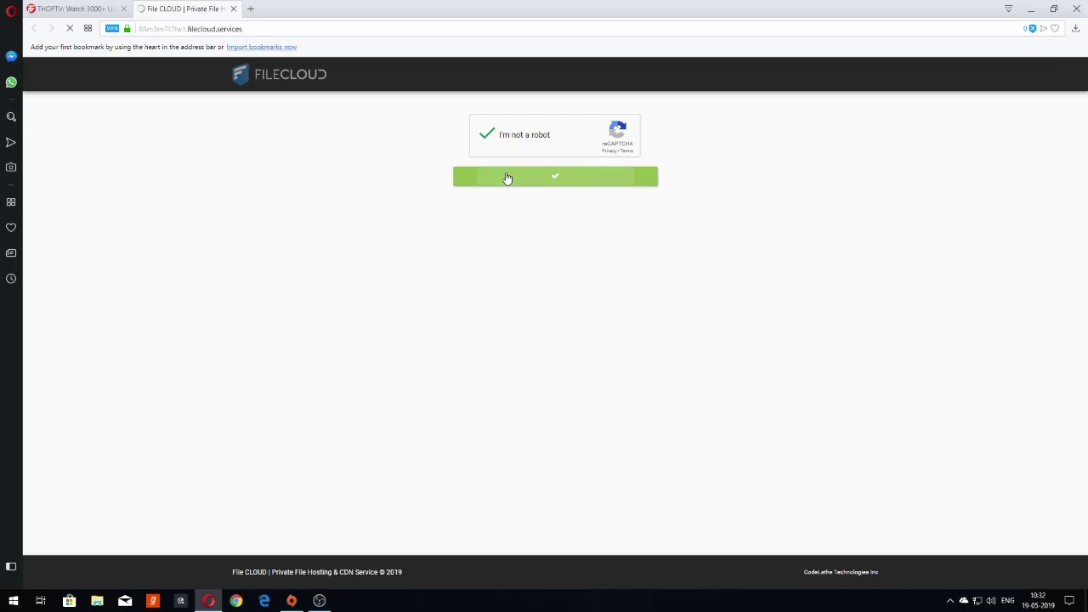
click(500, 143)
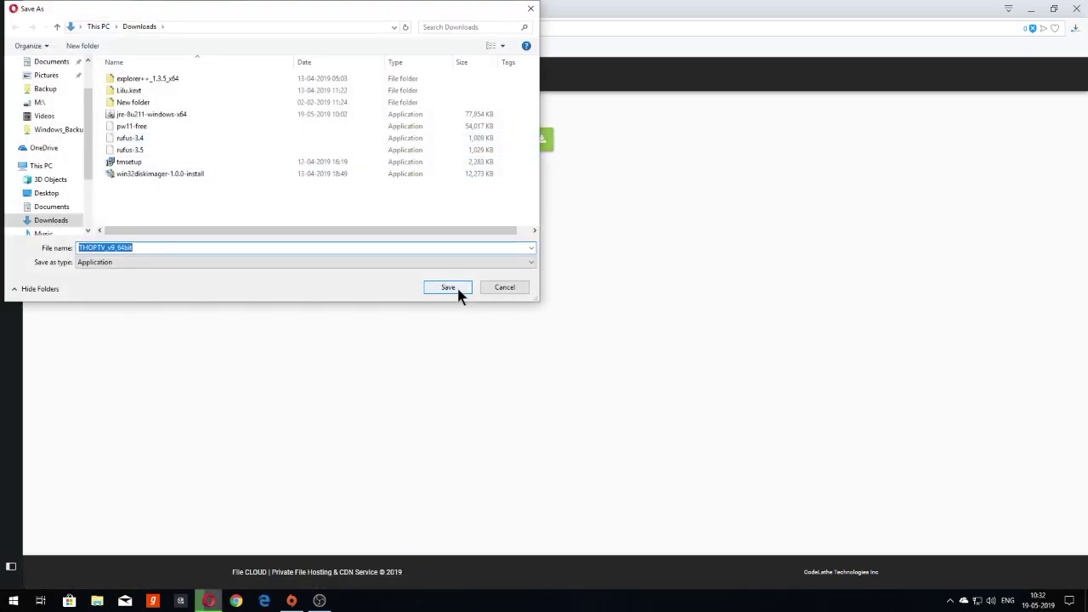
click(448, 288)
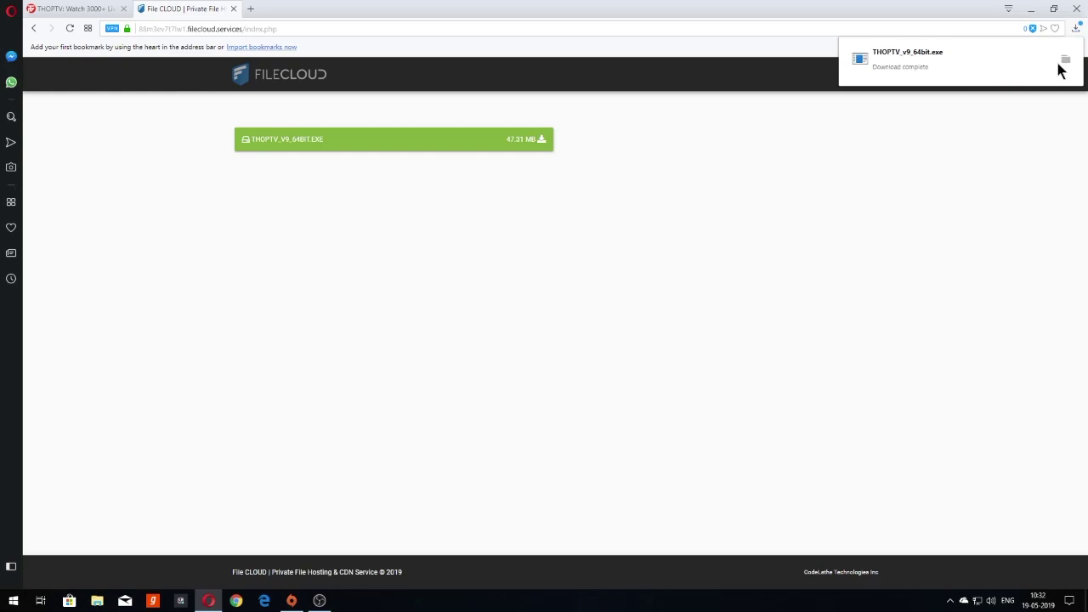
Step: Run the downloaded THOPTV installer, accept the license agreement and install it only for the current user
click(1055, 67)
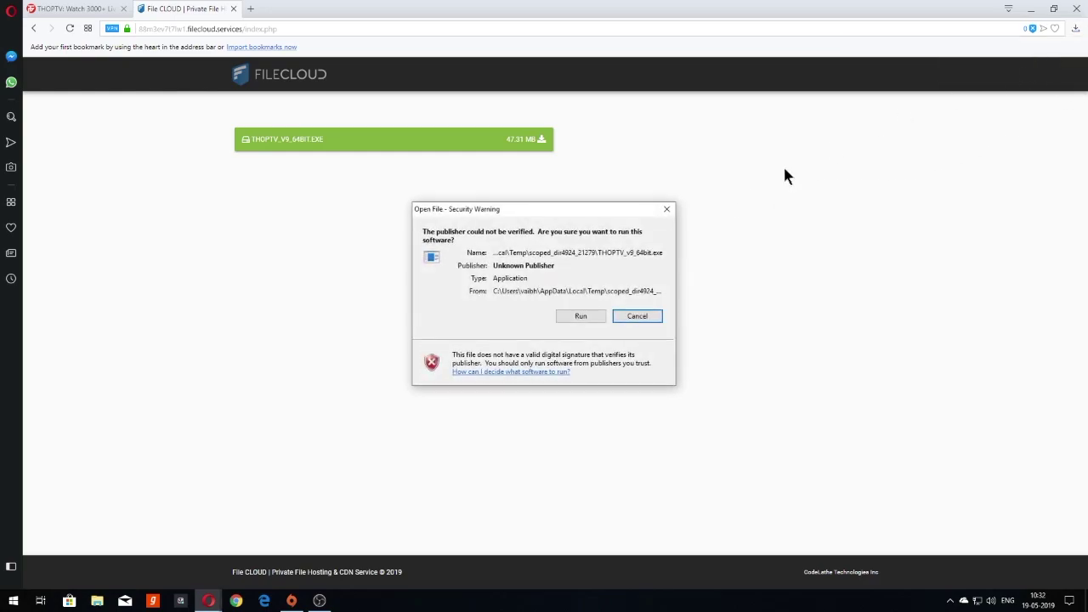
click(581, 317)
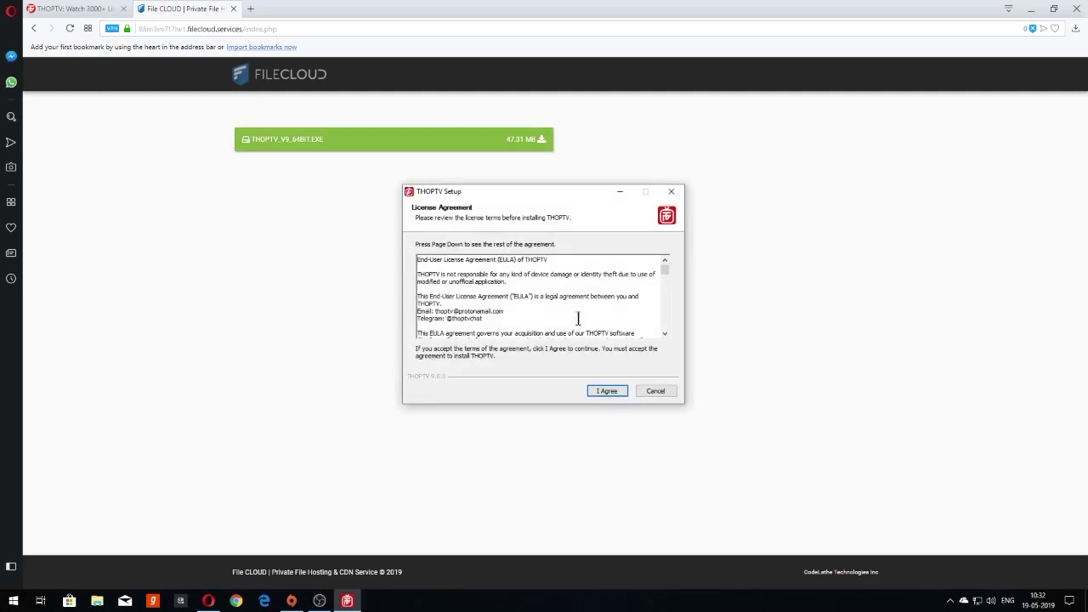
click(602, 393)
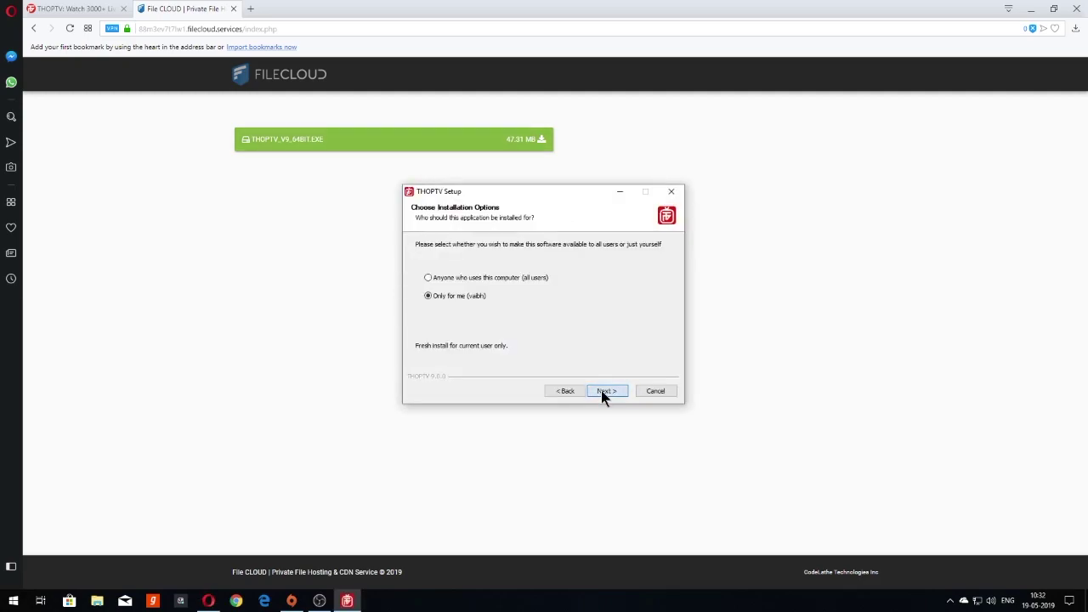
click(601, 391)
click(601, 390)
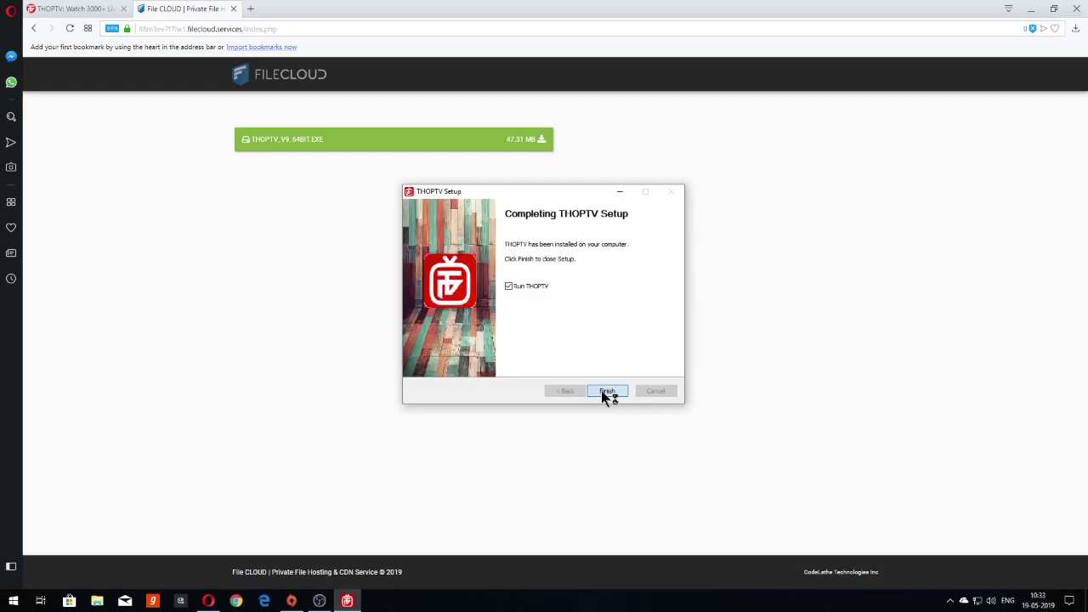
Step: Finish the setup with the Run THOPTV option enabled and close the browser window with all its tabs
click(601, 392)
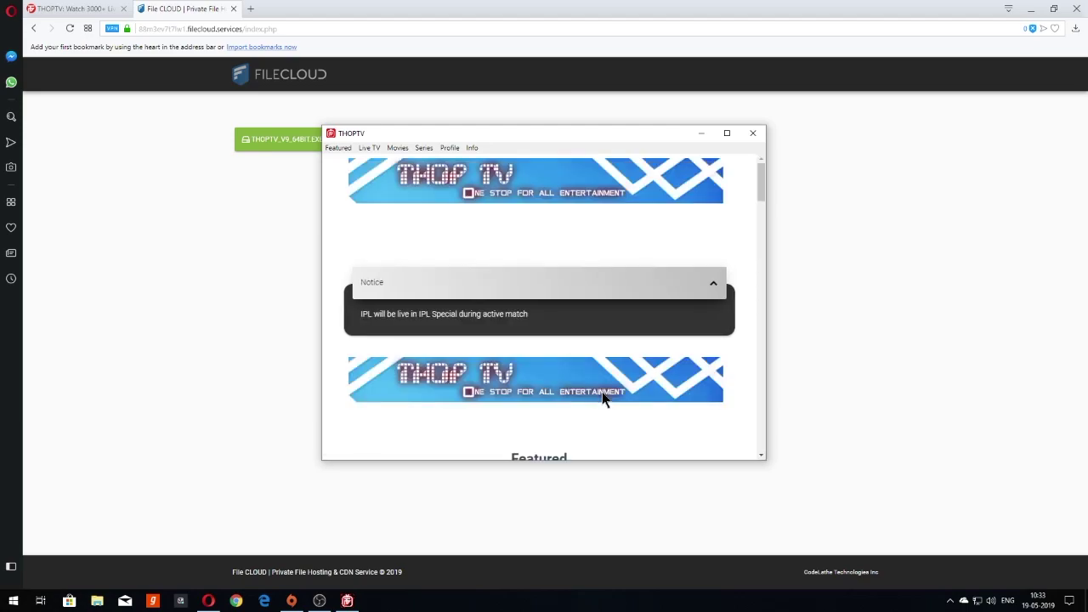
click(1076, 8)
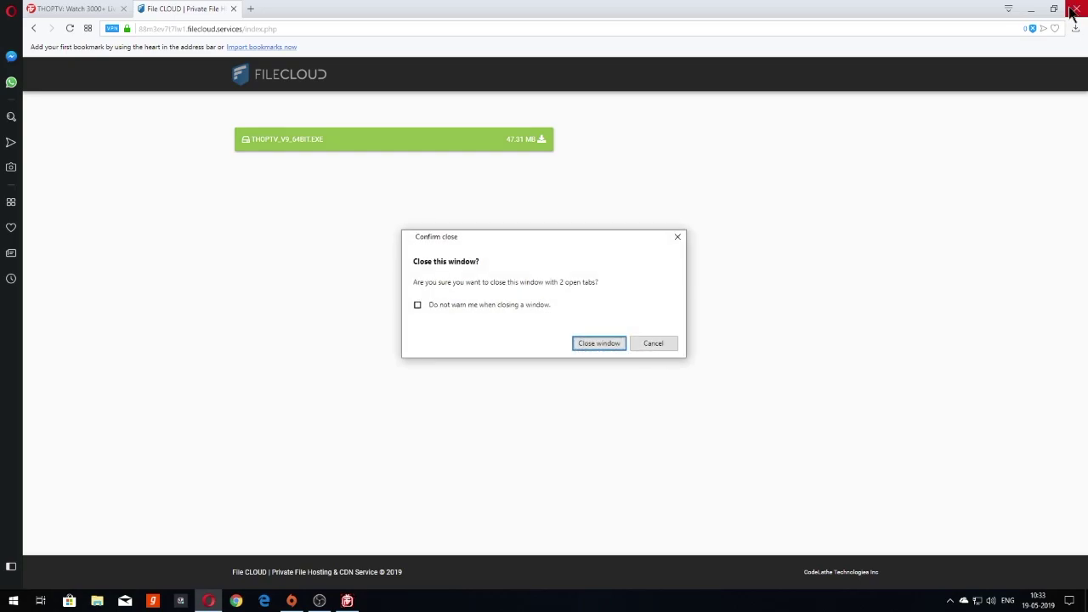
click(599, 342)
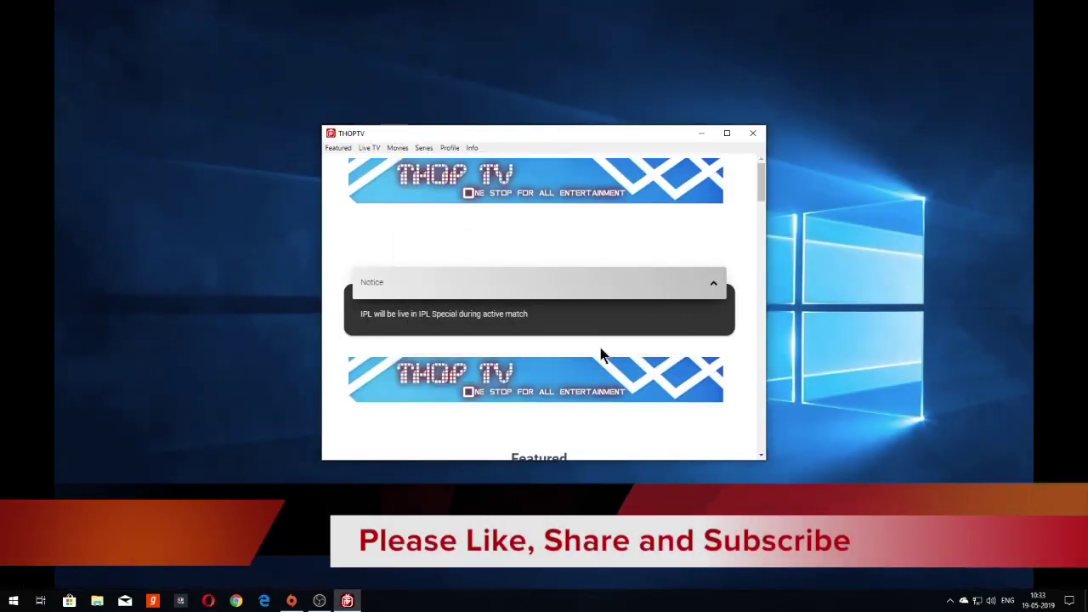
Step: Maximize the THOPTV window and open Jasmine TV from the Live TV section of the home page
click(365, 150)
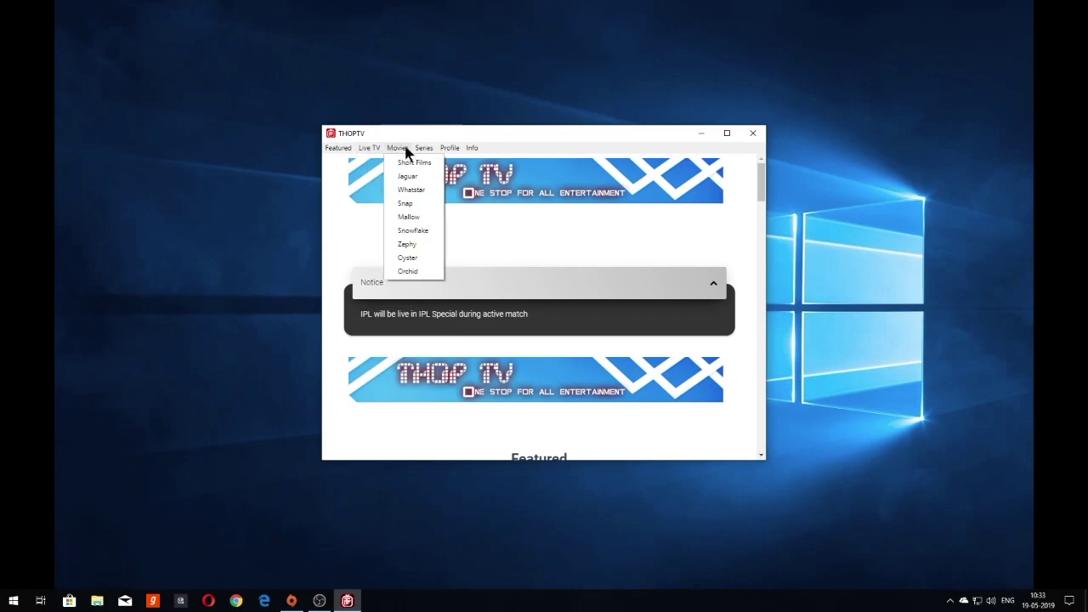
mouse_move(398, 148)
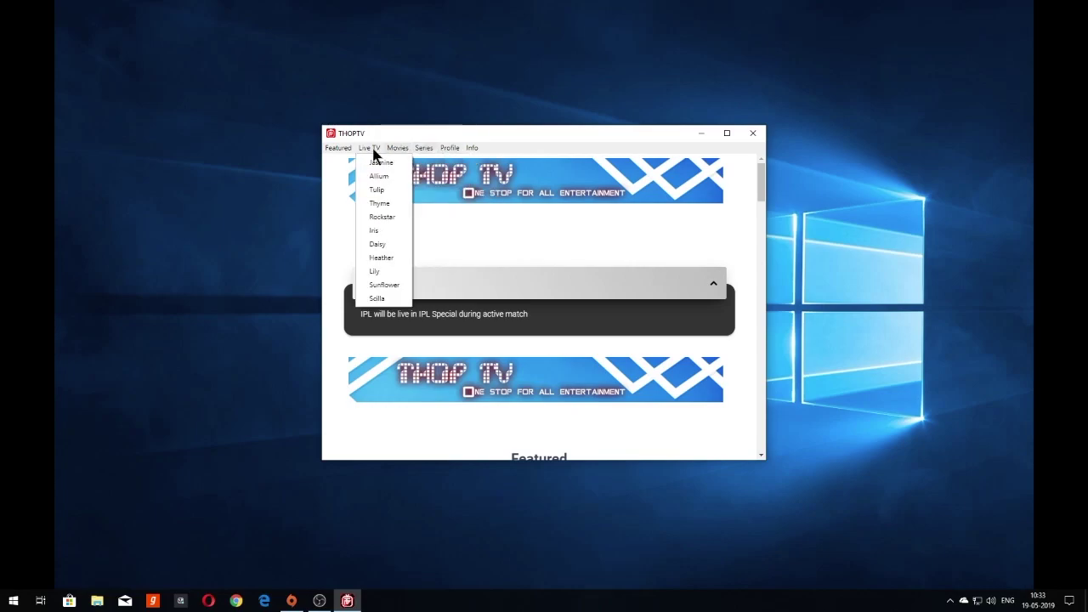
click(728, 133)
scroll(534, 241, down, 5)
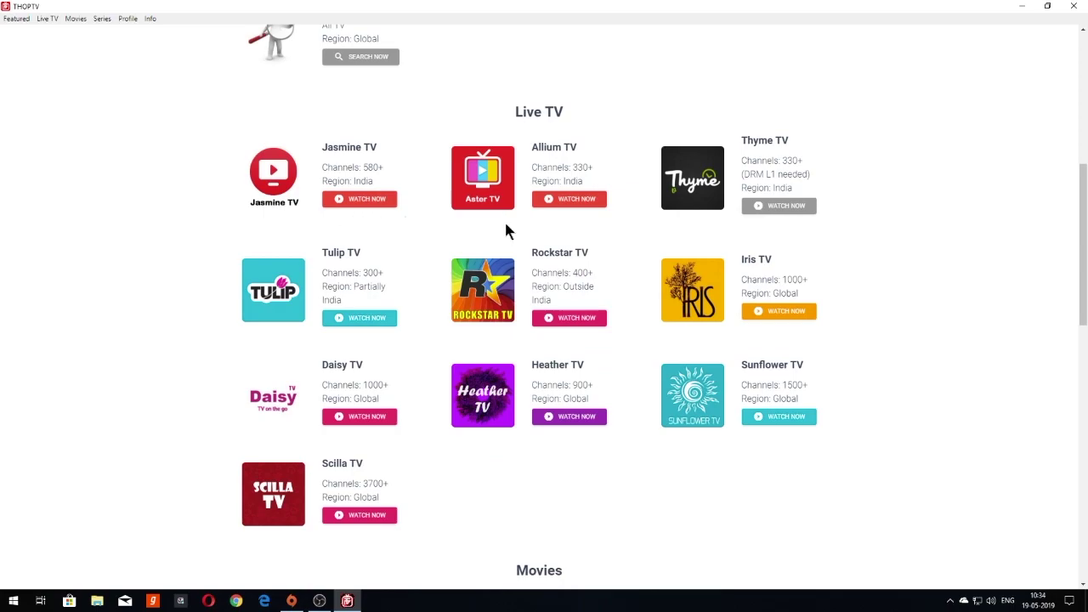
click(355, 199)
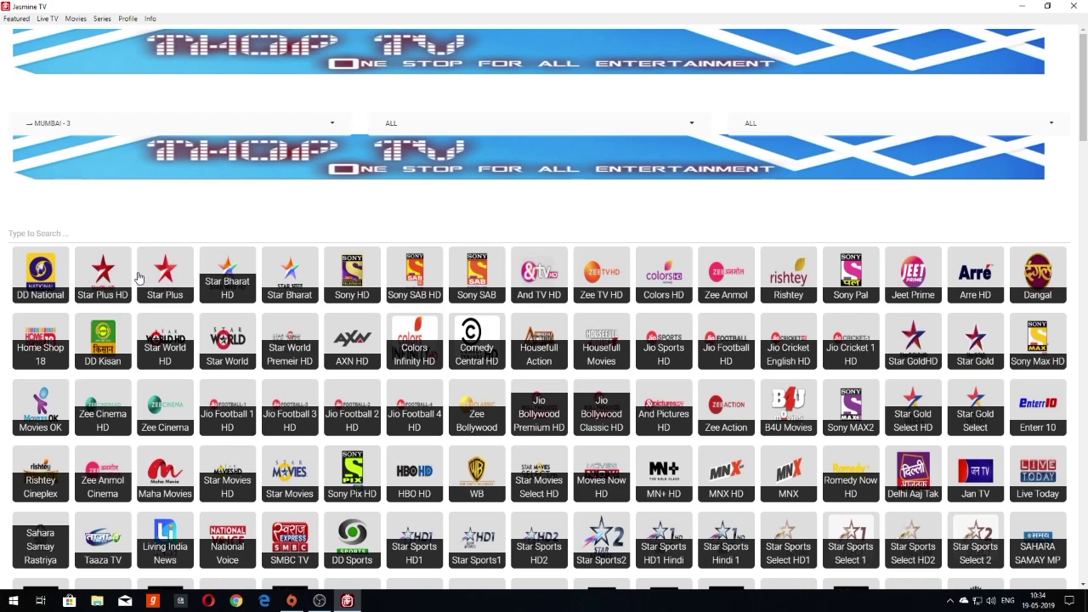
Step: Open the Star Plus HD channel and start its playback
click(121, 280)
click(516, 239)
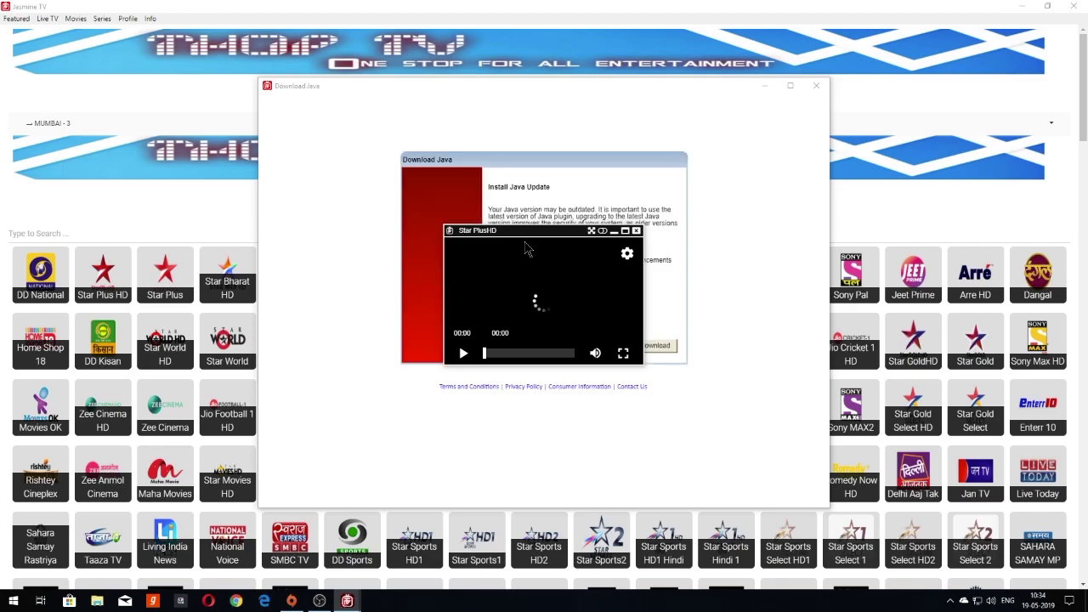
click(613, 301)
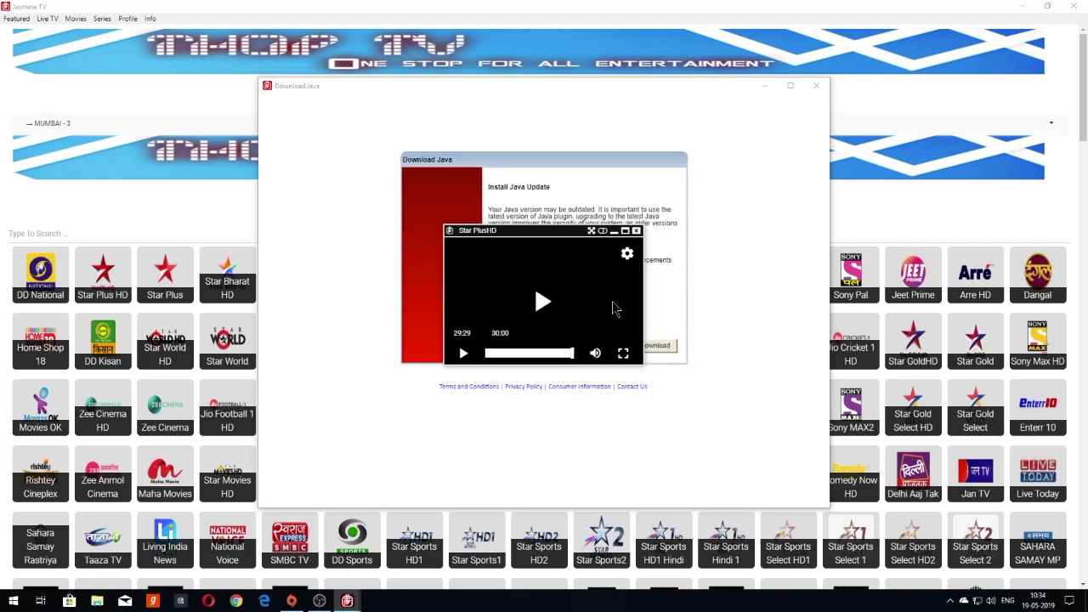
click(541, 301)
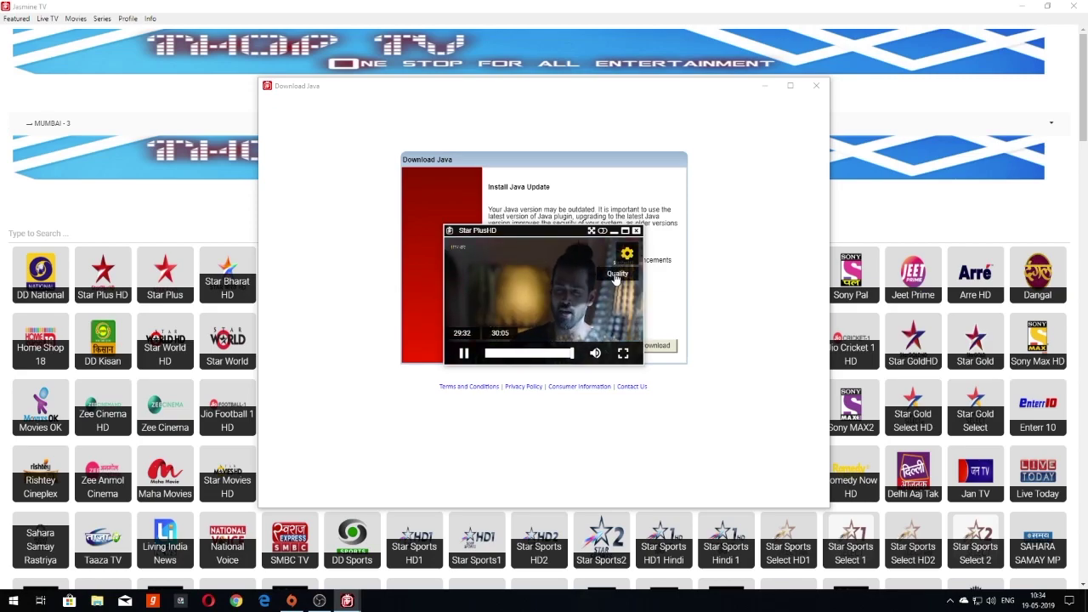
Step: View the Star Plus HD stream in full screen with its quality options, and close the player and the Java pop-up
click(623, 353)
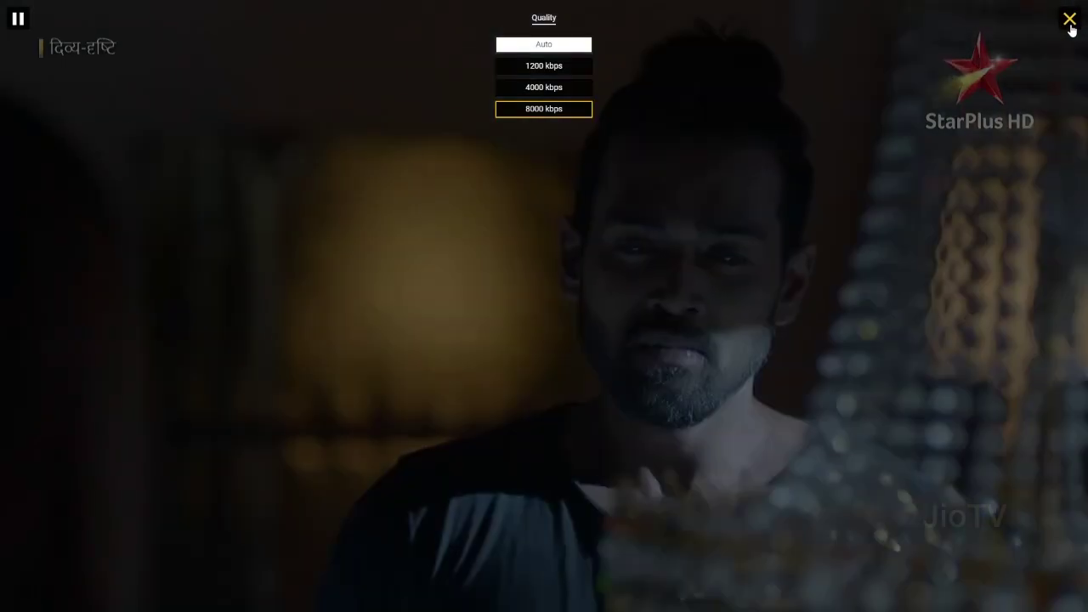
click(1070, 20)
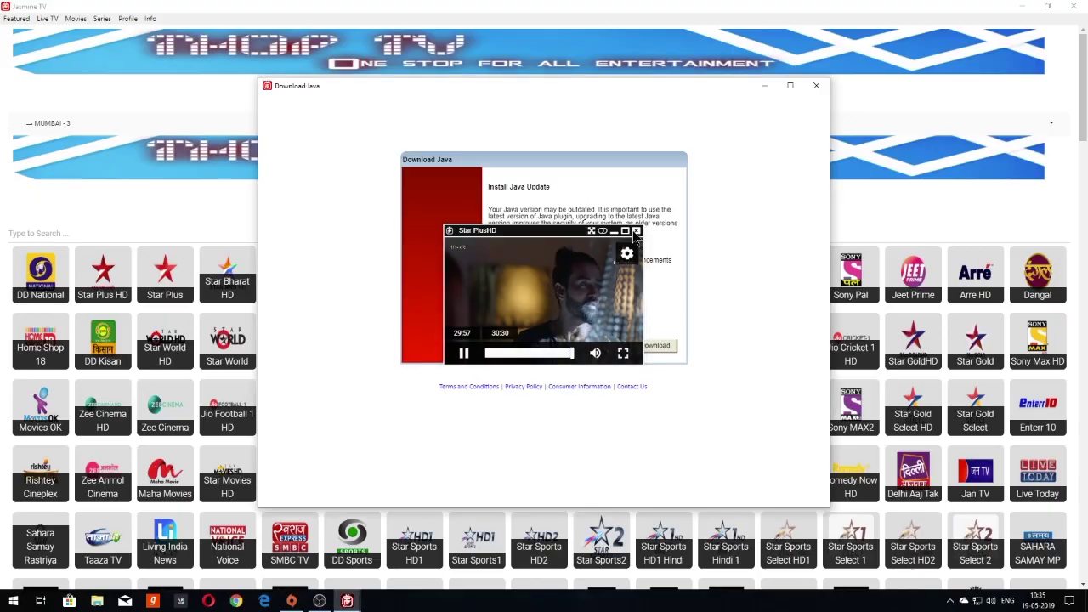
click(818, 87)
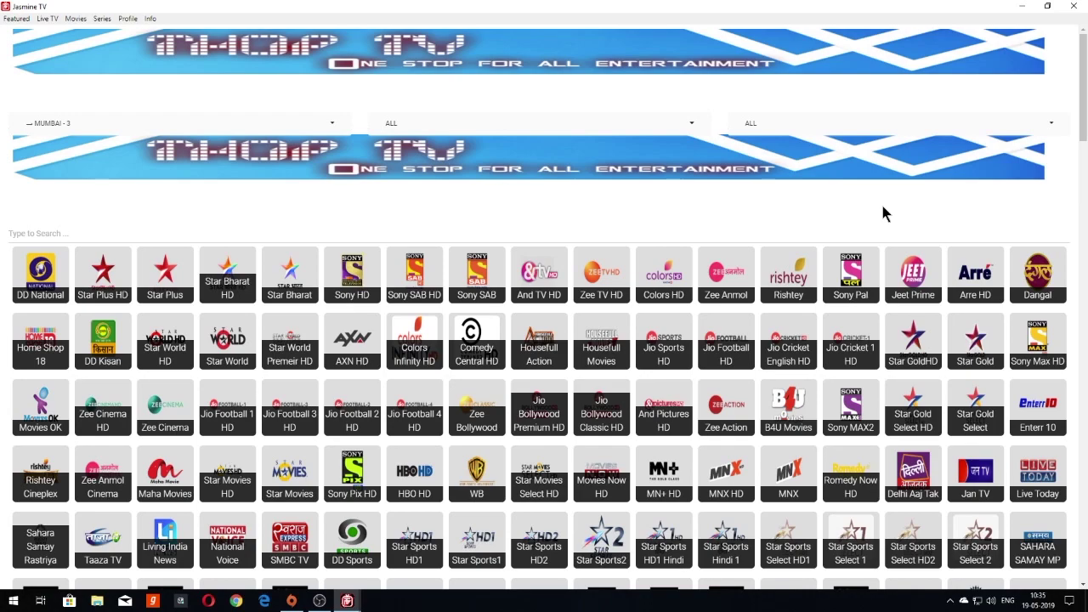
Step: Play the AXN HD channel in the FULLHD version and maximize its player window
click(374, 356)
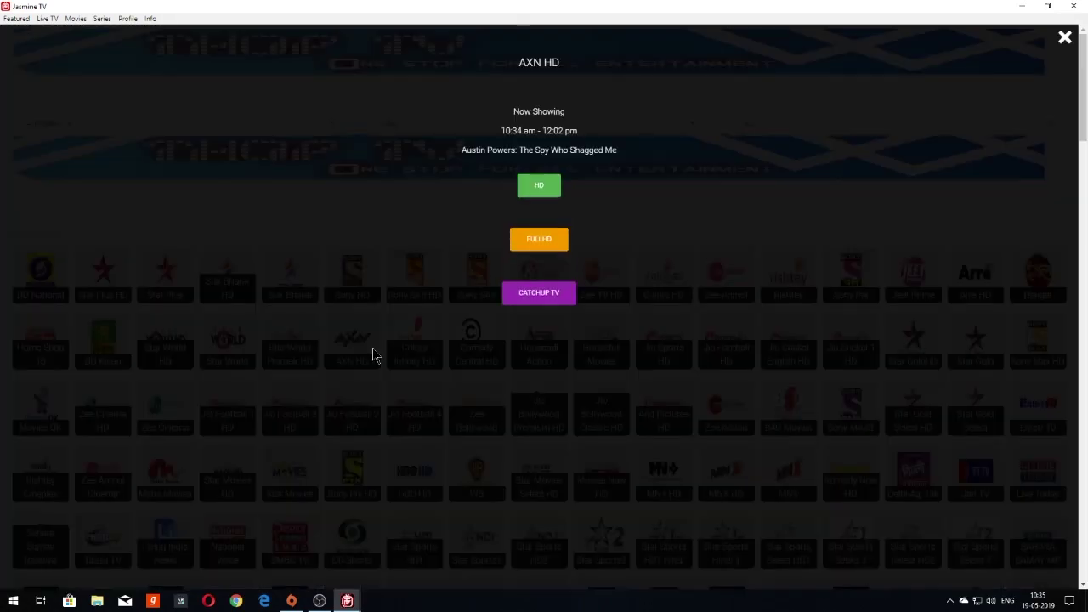
click(543, 239)
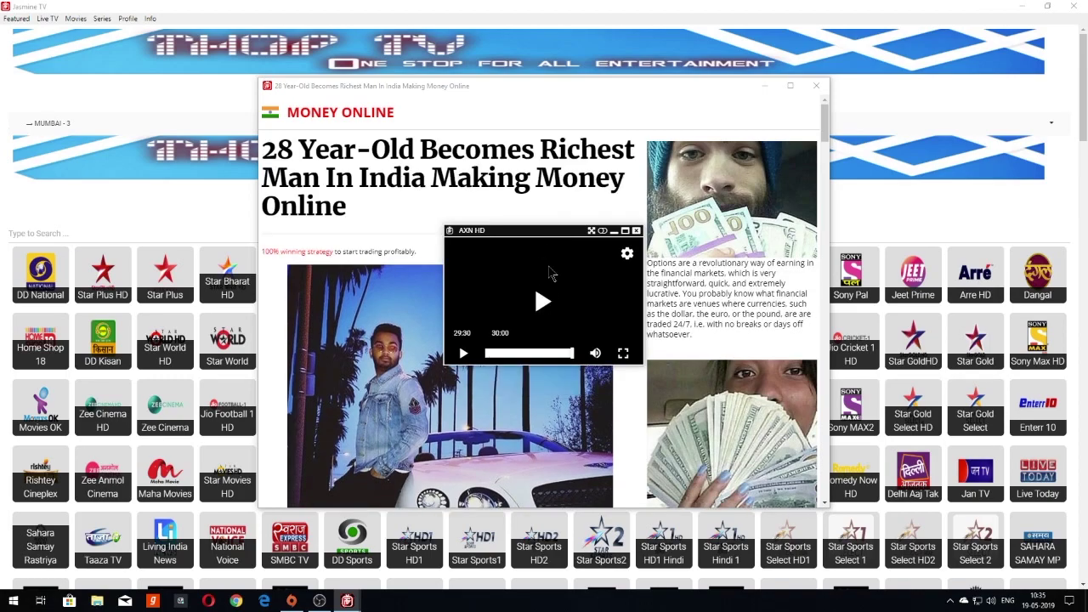
click(542, 304)
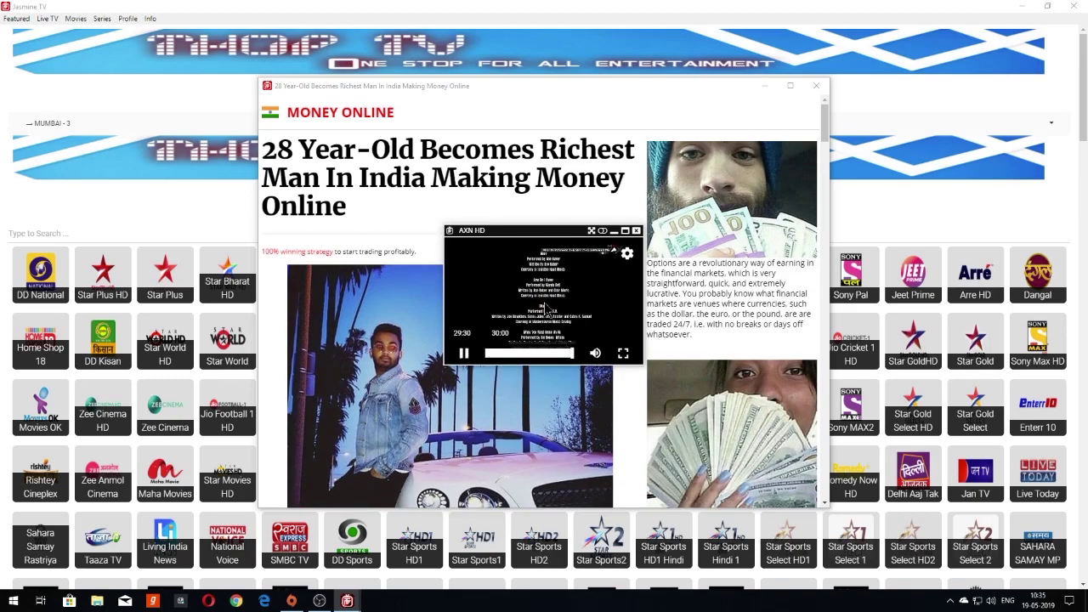
click(625, 231)
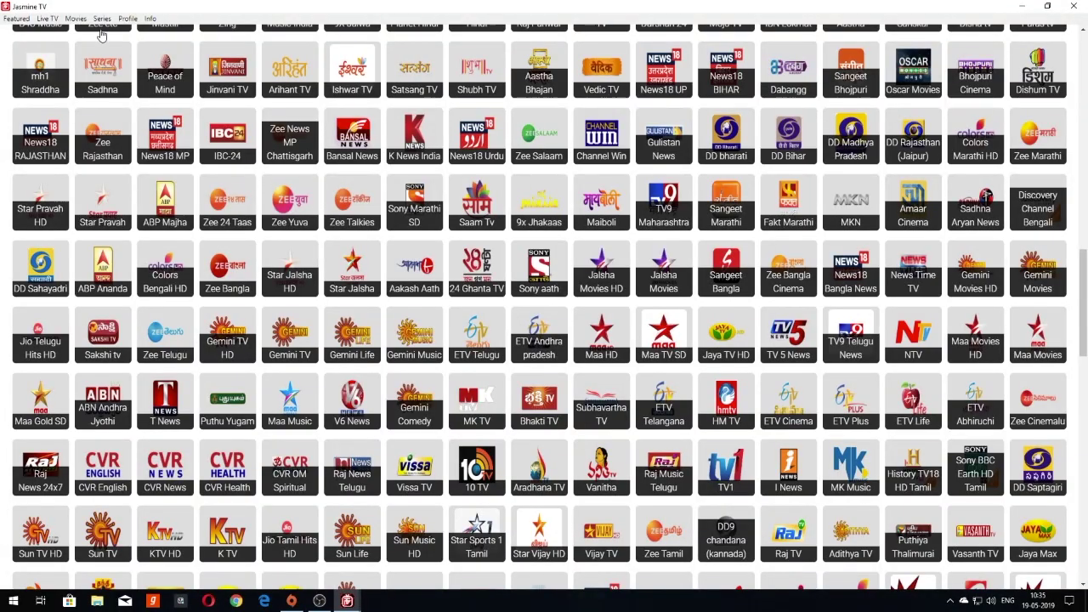
Step: Open the Jaguar movies catalogue and browse its category rows
click(82, 21)
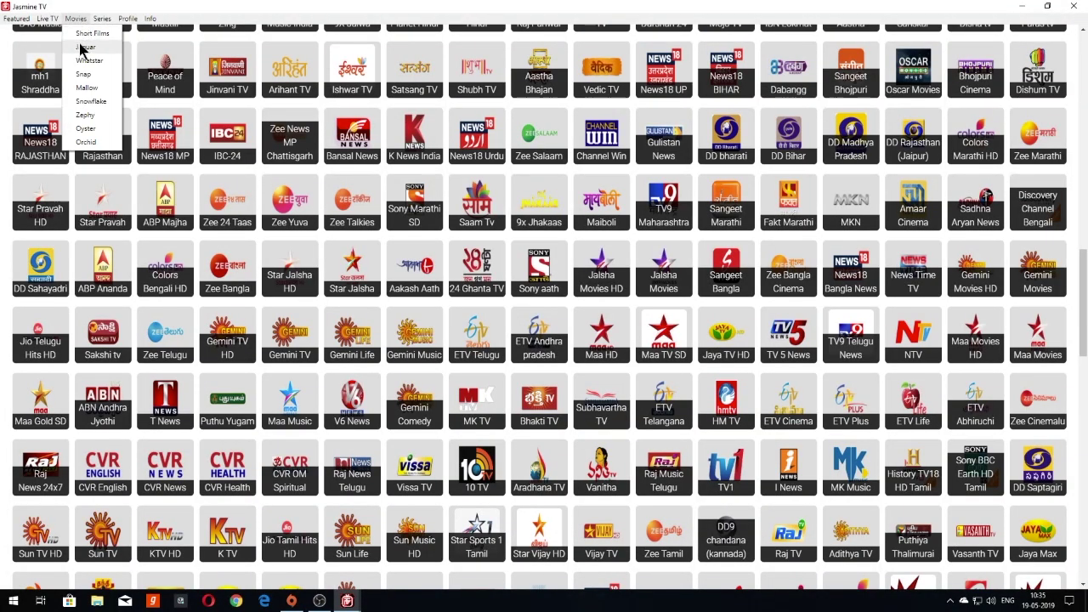
click(82, 47)
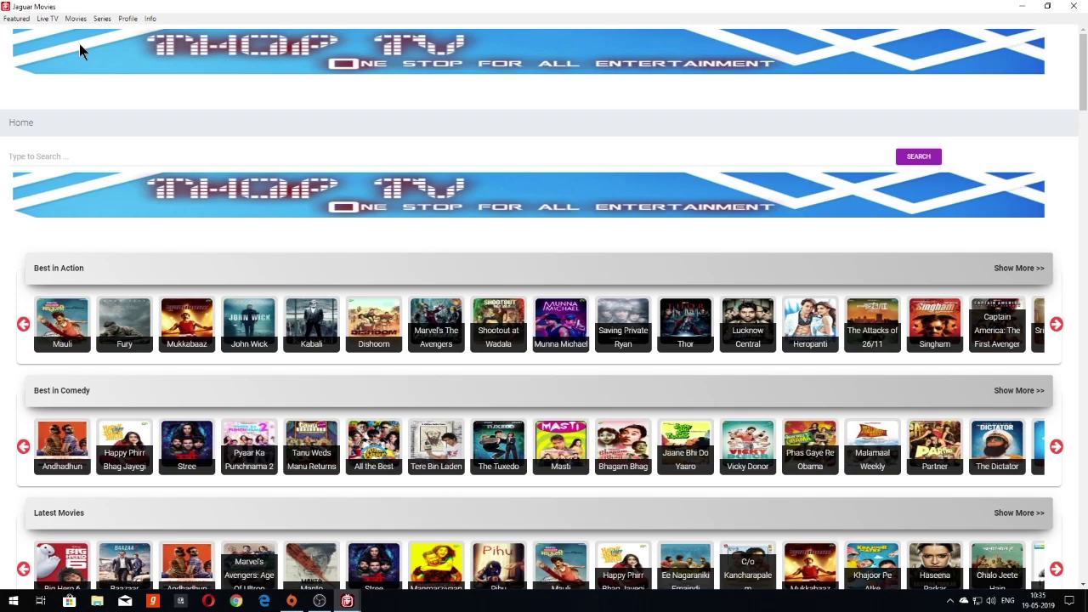
scroll(14, 313, down, 1)
scroll(13, 318, down, 2)
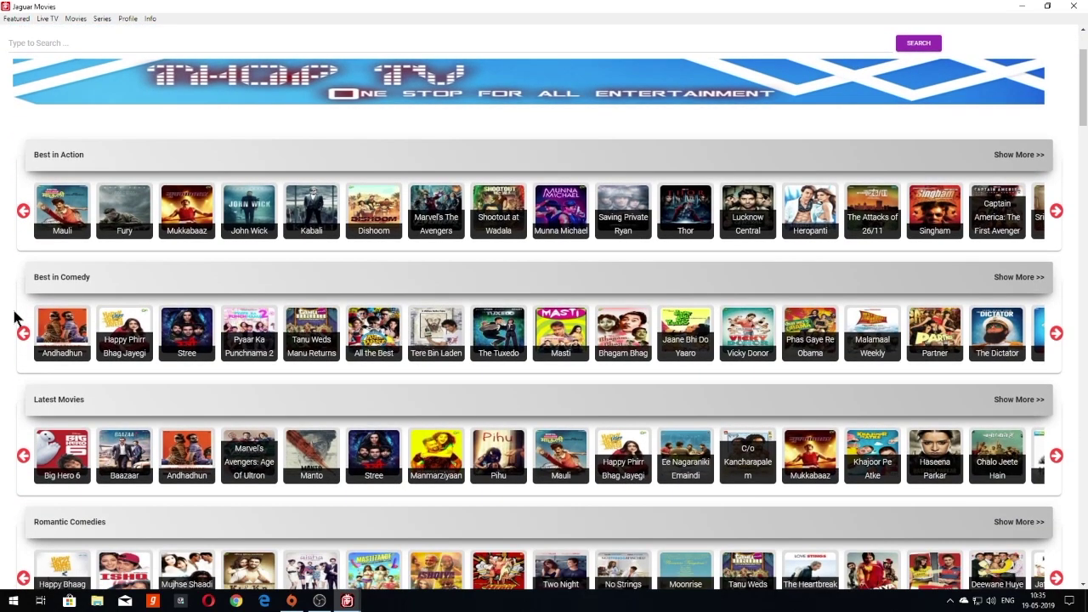